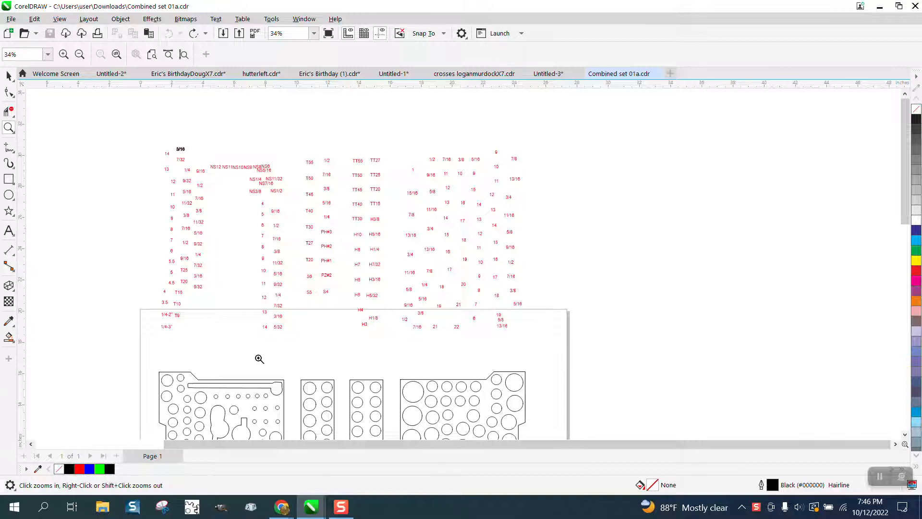
# Group all shapes of the leftmost tool panel and move the group out past the page's left edge
pyautogui.scroll(-1, 265, 345)
pyautogui.scroll(-1, 266, 345)
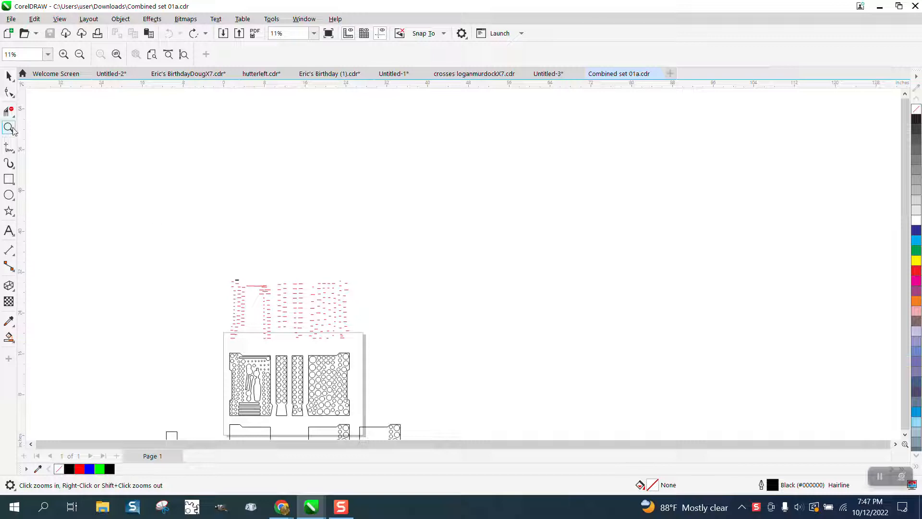
pyautogui.scroll(-1, 229, 192)
pyautogui.moveTo(224, 266); pyautogui.dragTo(387, 382)
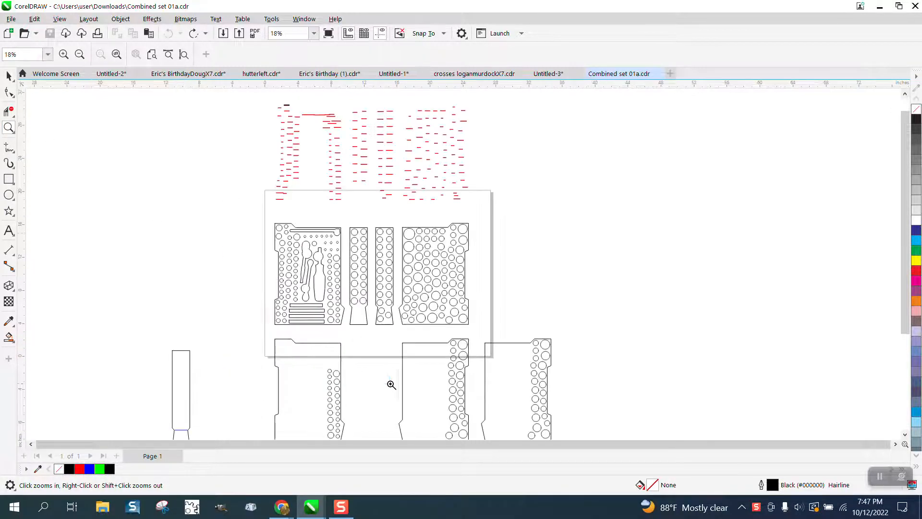
pyautogui.press('space')
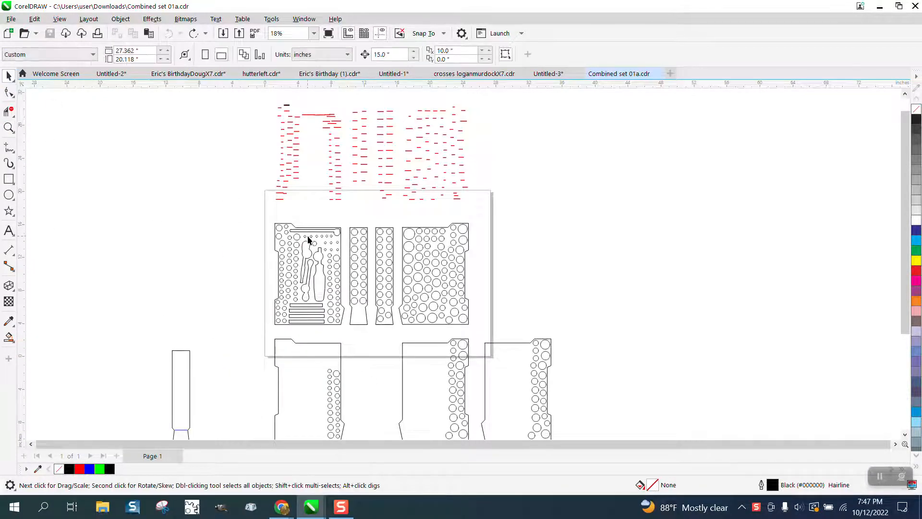
pyautogui.click(308, 238)
pyautogui.moveTo(271, 219); pyautogui.dragTo(350, 329)
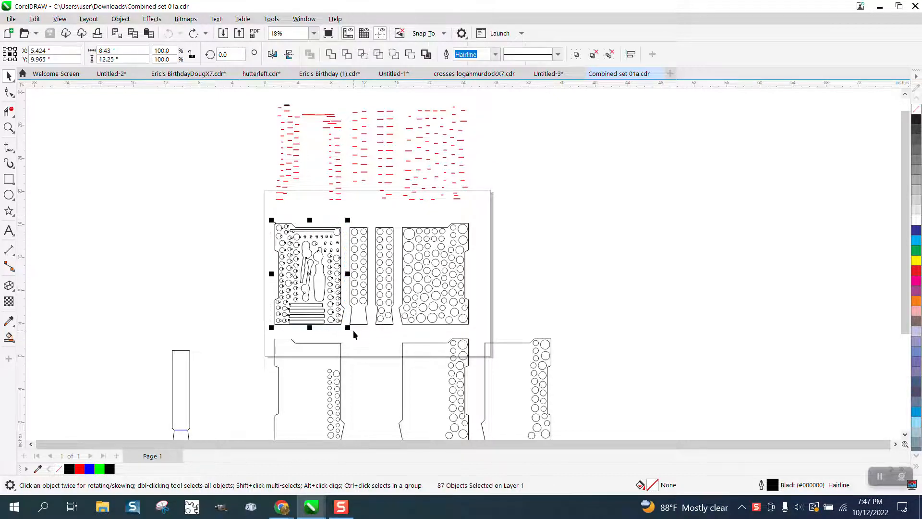
pyautogui.hotkey('ctrl', 'g')
pyautogui.moveTo(317, 275); pyautogui.dragTo(239, 275)
# Move the other three panels off the page to the right, and centre the grouped tool panel on the page
pyautogui.moveTo(329, 222); pyautogui.dragTo(495, 332)
pyautogui.moveTo(412, 274); pyautogui.dragTo(575, 269)
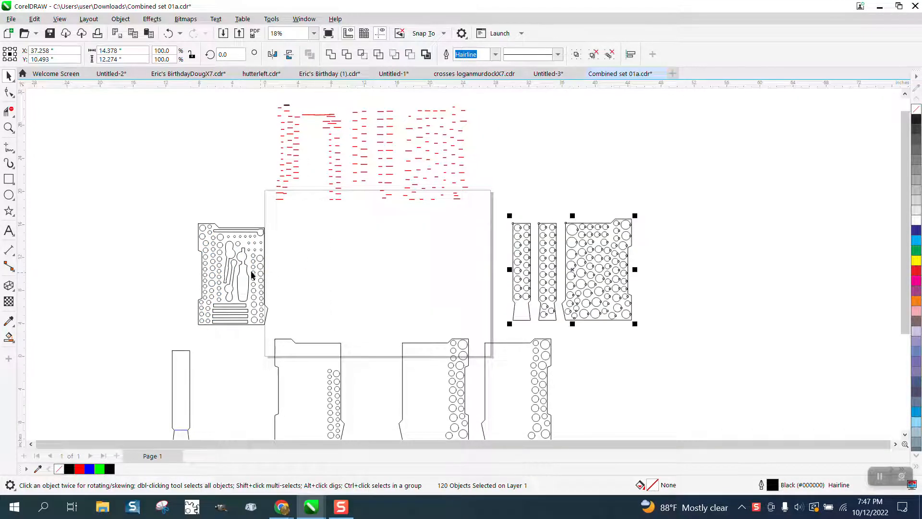
pyautogui.click(252, 275)
pyautogui.press('p')
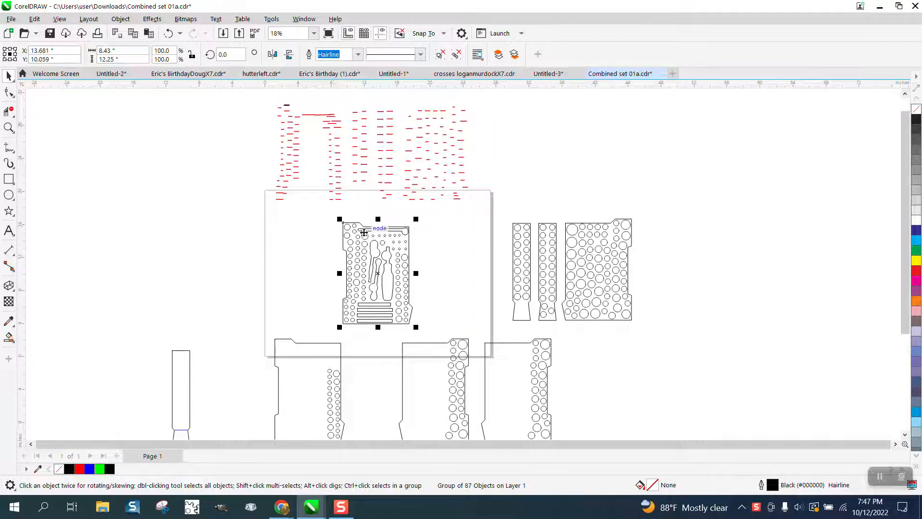
# Group the red size labels belonging to the first panel and centre them on the page over it
pyautogui.moveTo(266, 96); pyautogui.dragTo(349, 215)
pyautogui.hotkey('ctrl', 'g')
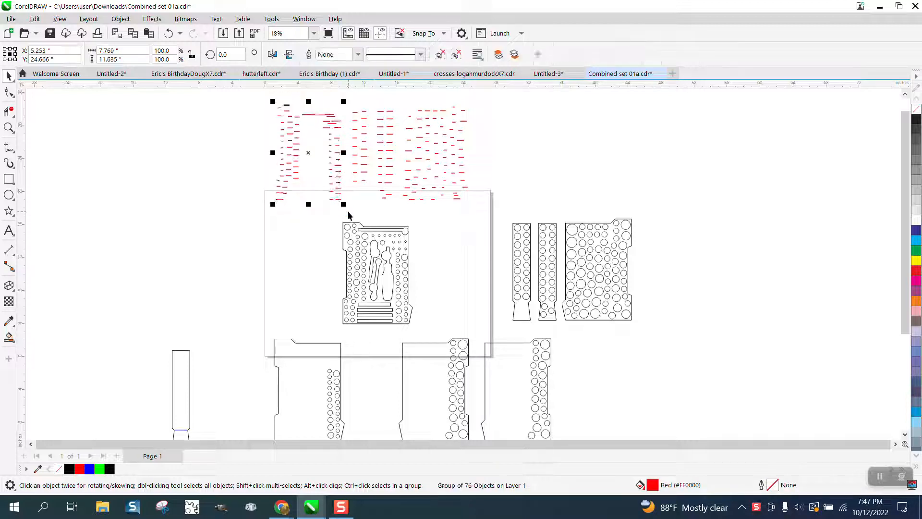
pyautogui.press('p')
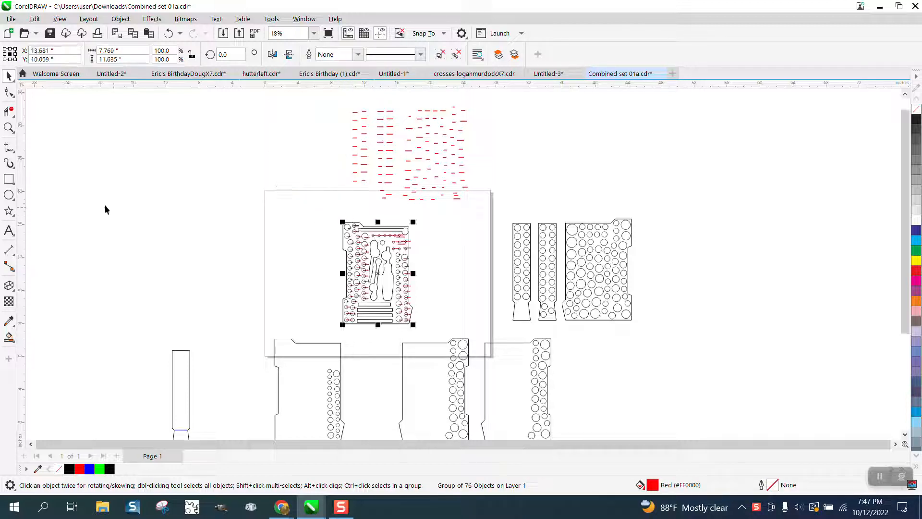
# Set the document's nudge distance to .01 inches with nothing selected
pyautogui.click(9, 127)
pyautogui.moveTo(332, 210); pyautogui.dragTo(483, 356)
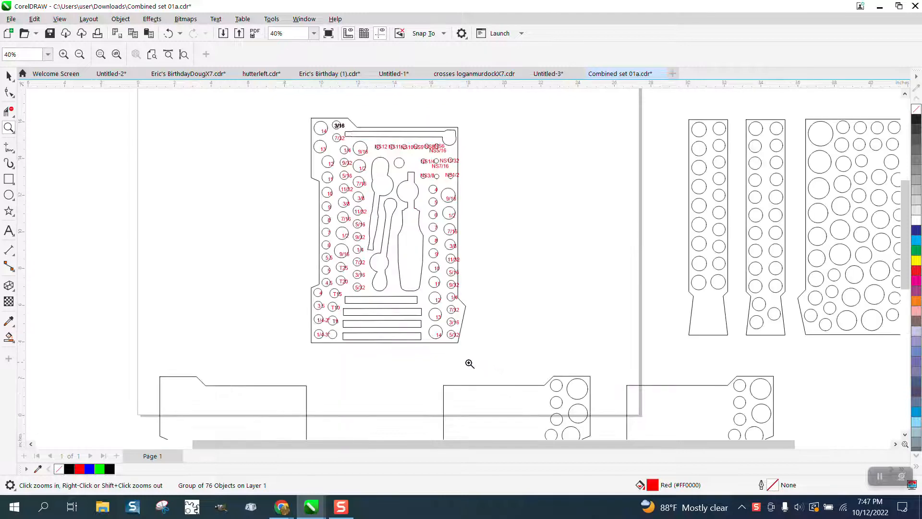
pyautogui.click(8, 76)
pyautogui.click(227, 162)
pyautogui.doubleClick(389, 54)
pyautogui.write('.01')
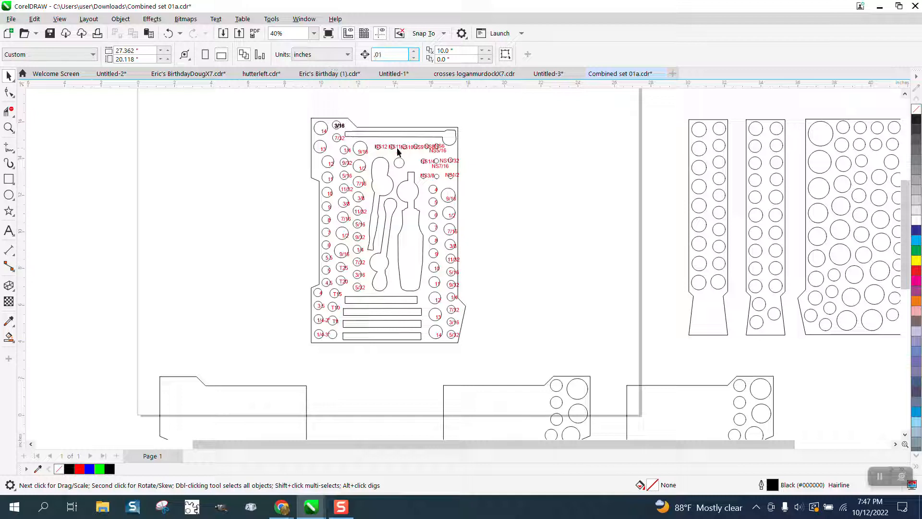
# Nudge the grouped panel up about 0.31 inch and right about 0.19 inch so each label sits below its hole
pyautogui.click(456, 163)
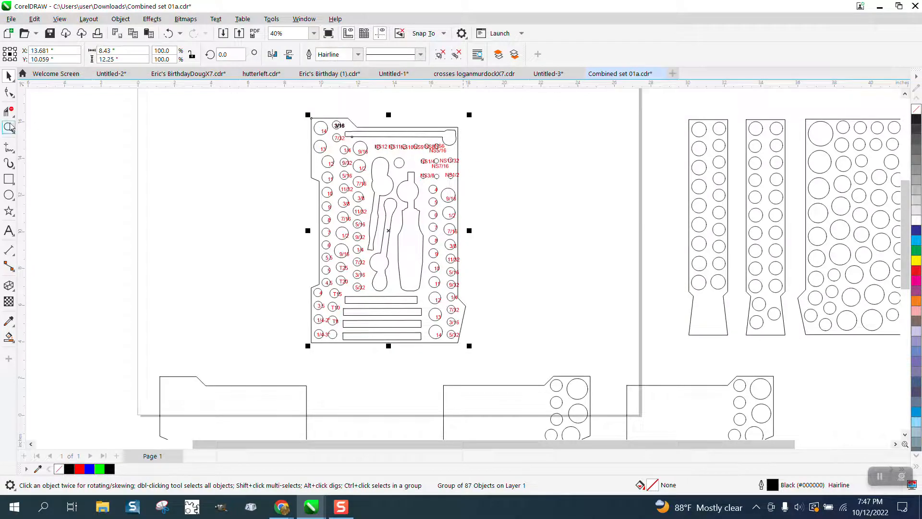
pyautogui.click(13, 127)
pyautogui.moveTo(312, 119); pyautogui.dragTo(585, 317)
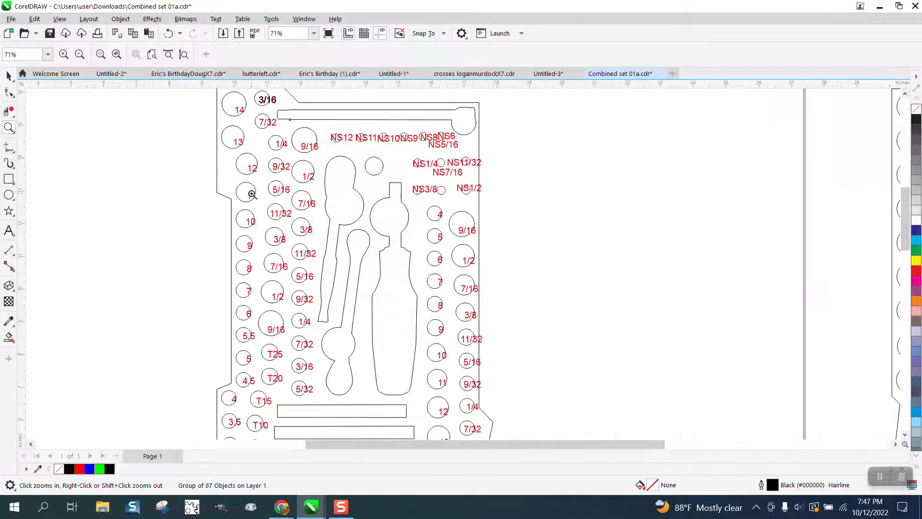
pyautogui.click(8, 76)
pyautogui.press('Up')
pyautogui.press('Up')
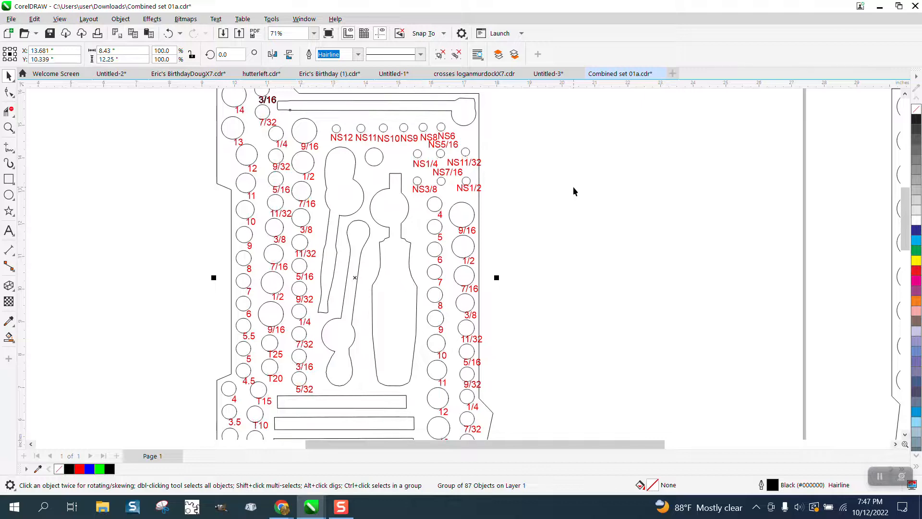
pyautogui.press('Down')
pyautogui.press('Down')
pyautogui.press('Down')
pyautogui.press('Down')
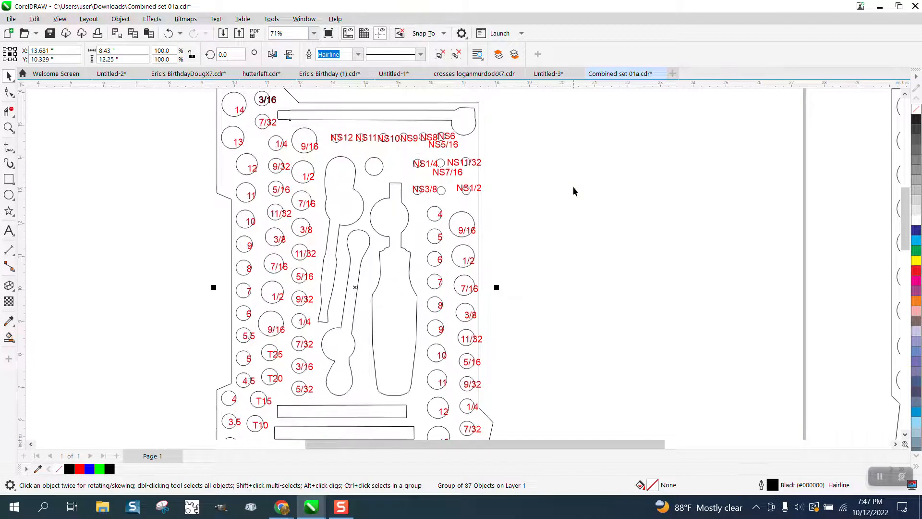
pyautogui.press('Up')
pyautogui.press('Up')
pyautogui.press('Up')
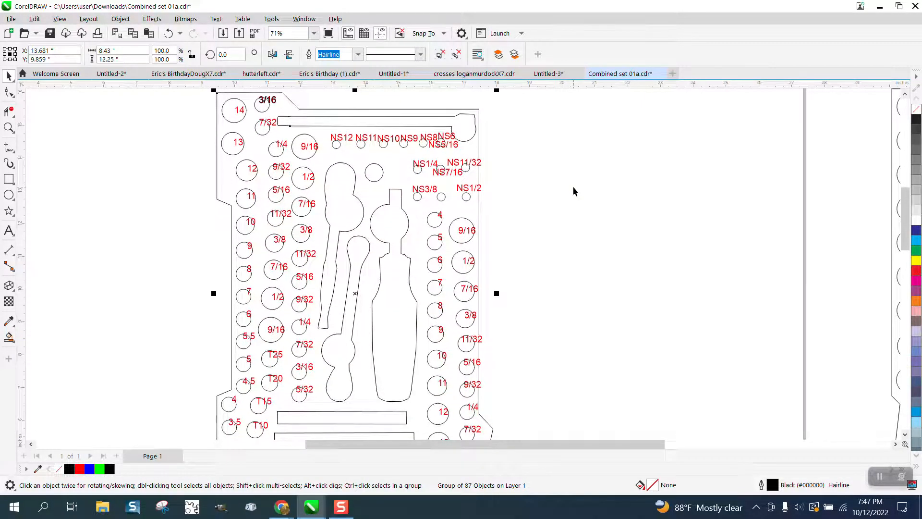
pyautogui.press('Up')
pyautogui.press('Up')
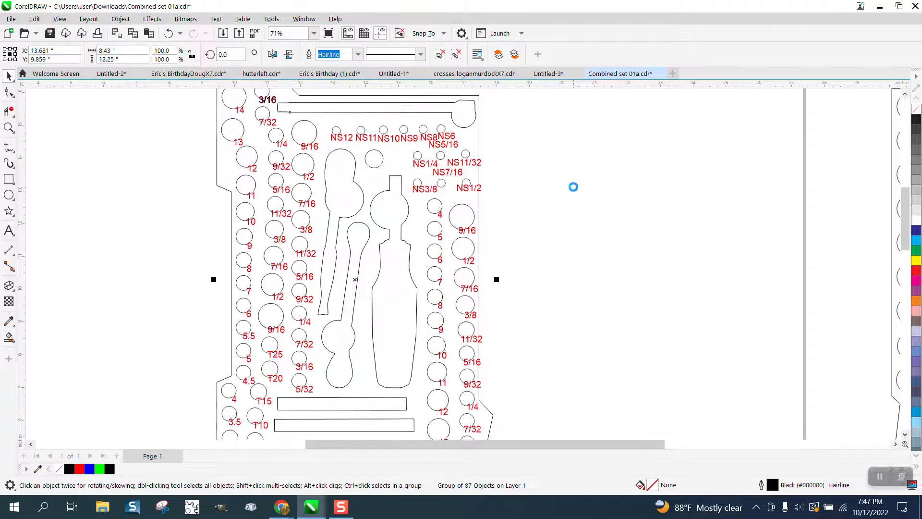
pyautogui.press('Right')
pyautogui.press('Right')
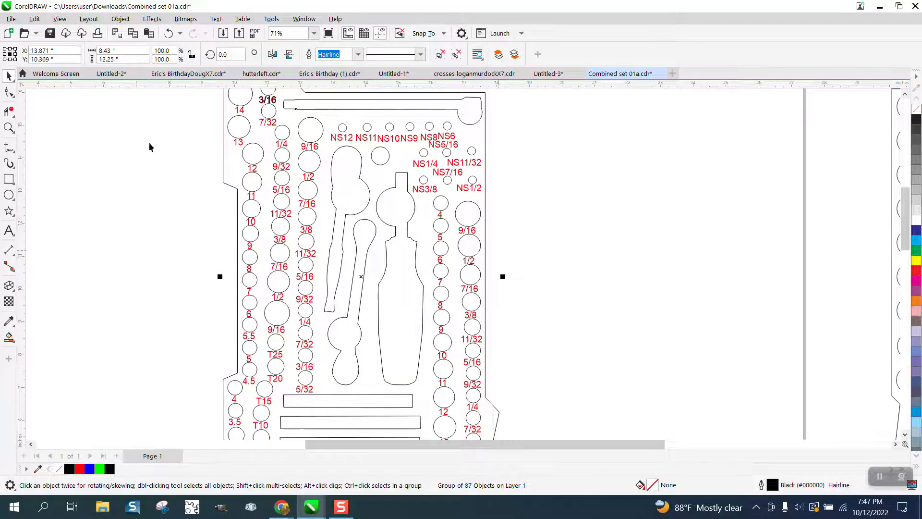
# Check the 3/16 label up close and ungroup the tool panel's shapes
pyautogui.click(10, 123)
pyautogui.moveTo(258, 92); pyautogui.dragTo(327, 129)
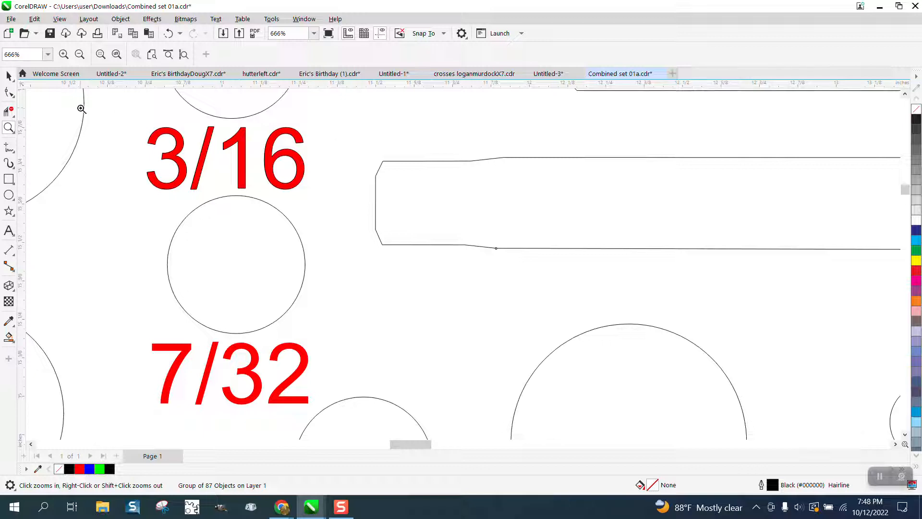
pyautogui.click(8, 75)
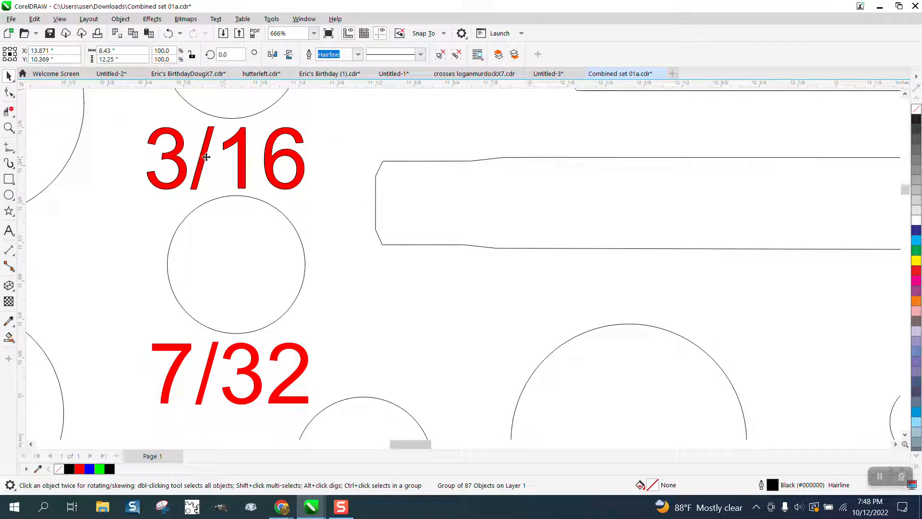
pyautogui.click(121, 19)
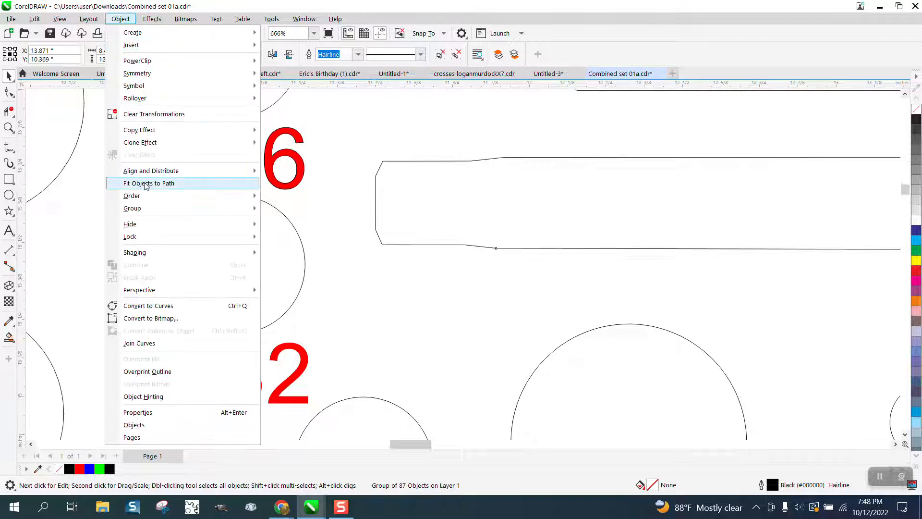
pyautogui.moveTo(139, 208)
pyautogui.click(307, 222)
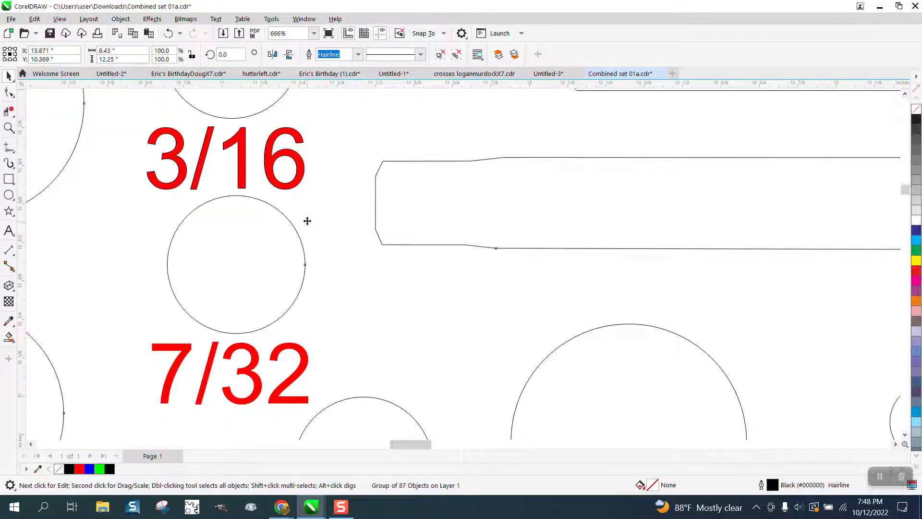
pyautogui.scroll(-2, 308, 222)
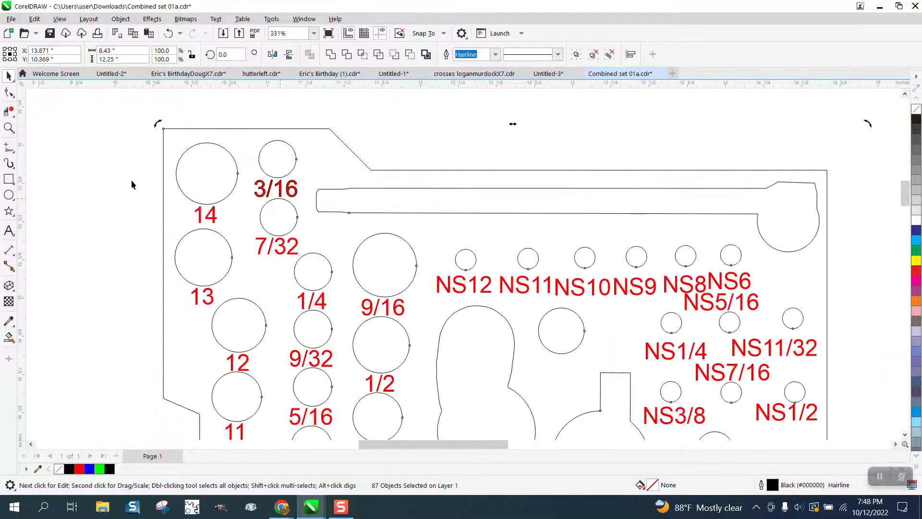
# Try to isolate the 3/16 label by ungrouping the panel outline around it
pyautogui.click(133, 185)
pyautogui.click(282, 190)
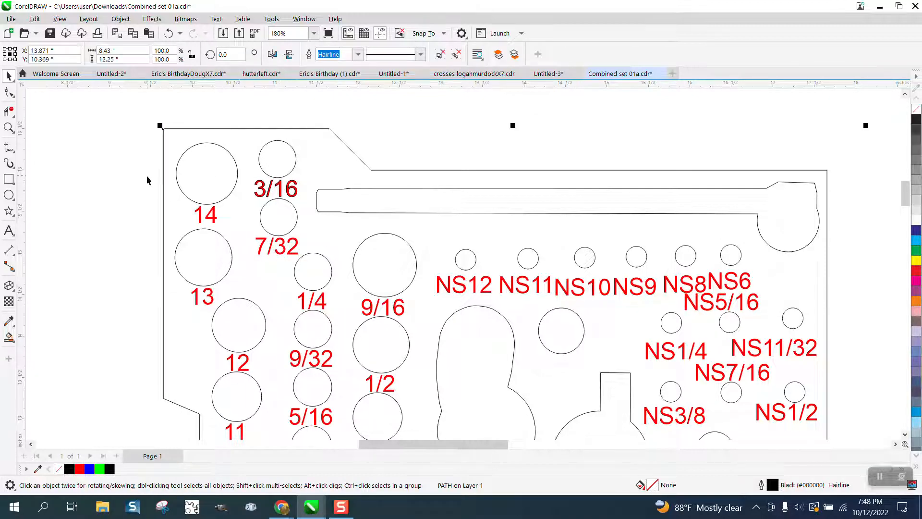
pyautogui.moveTo(151, 178); pyautogui.dragTo(307, 201)
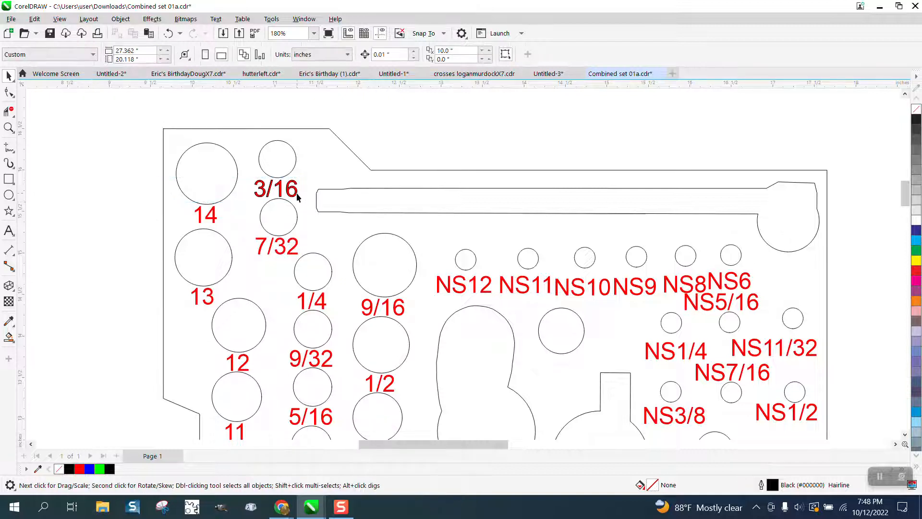
pyautogui.click(293, 188)
pyautogui.click(120, 19)
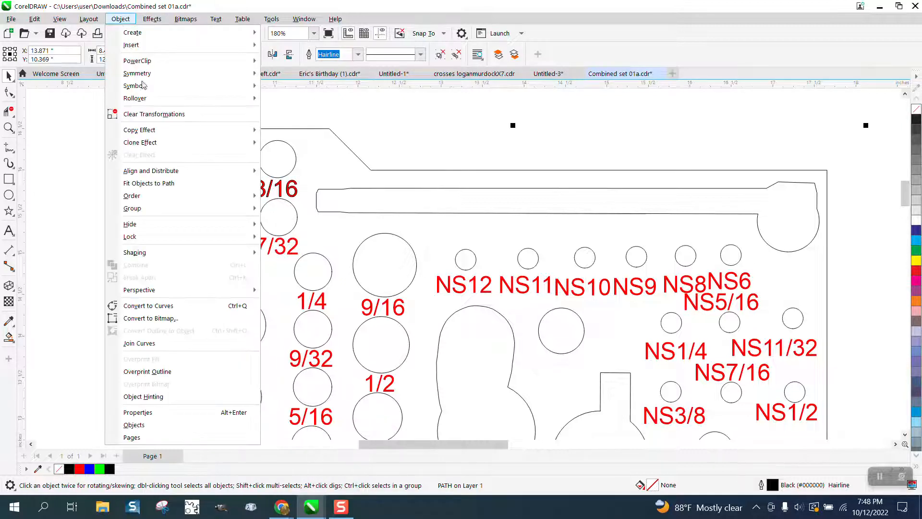
pyautogui.moveTo(186, 214)
pyautogui.click(290, 222)
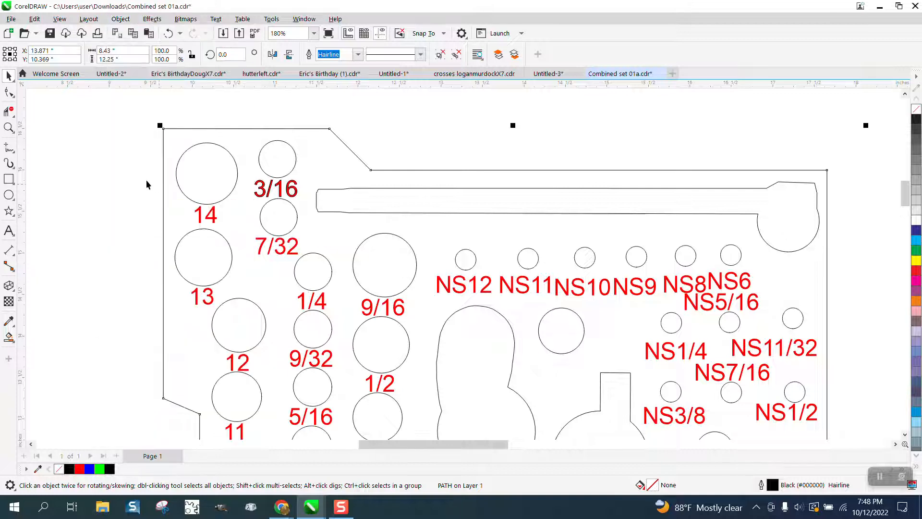
pyautogui.moveTo(149, 175); pyautogui.dragTo(284, 217)
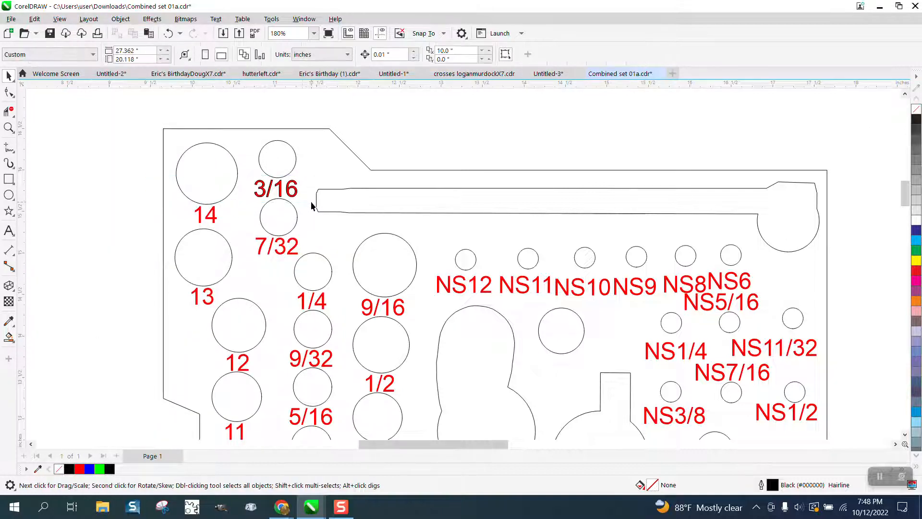
# Ungroup the red labels and remove the black outline from the 3/16 label
pyautogui.click(294, 192)
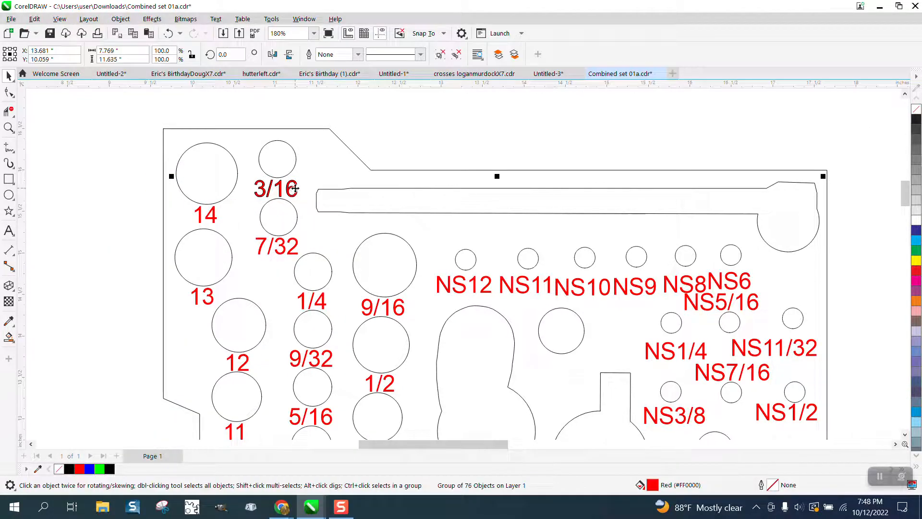
pyautogui.click(120, 19)
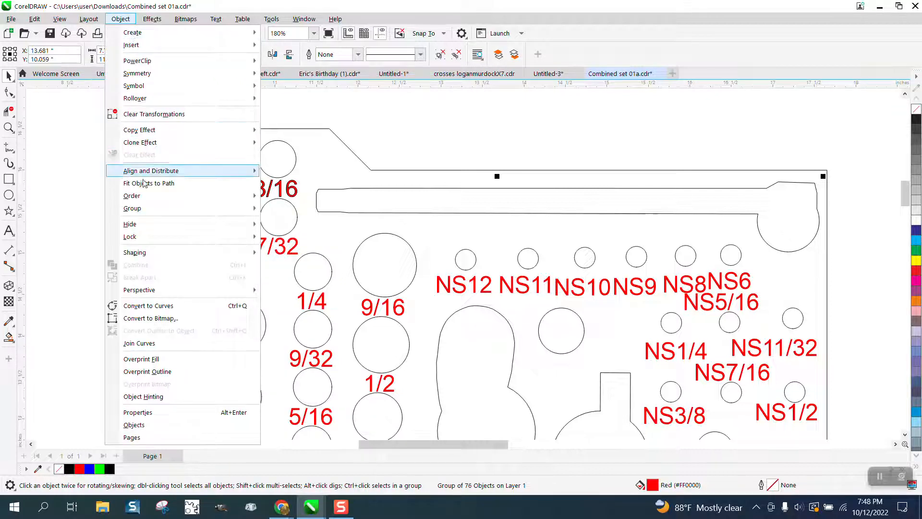
pyautogui.moveTo(231, 209)
pyautogui.click(270, 223)
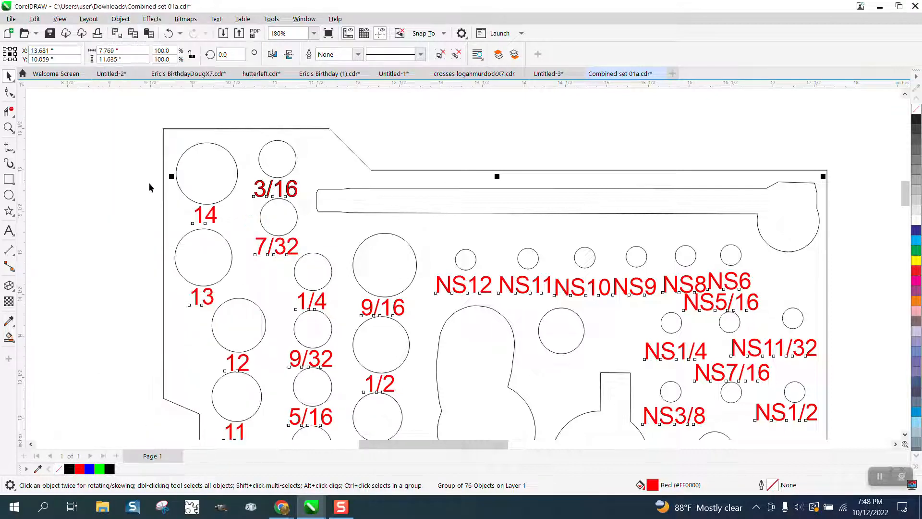
pyautogui.moveTo(149, 181); pyautogui.dragTo(313, 203)
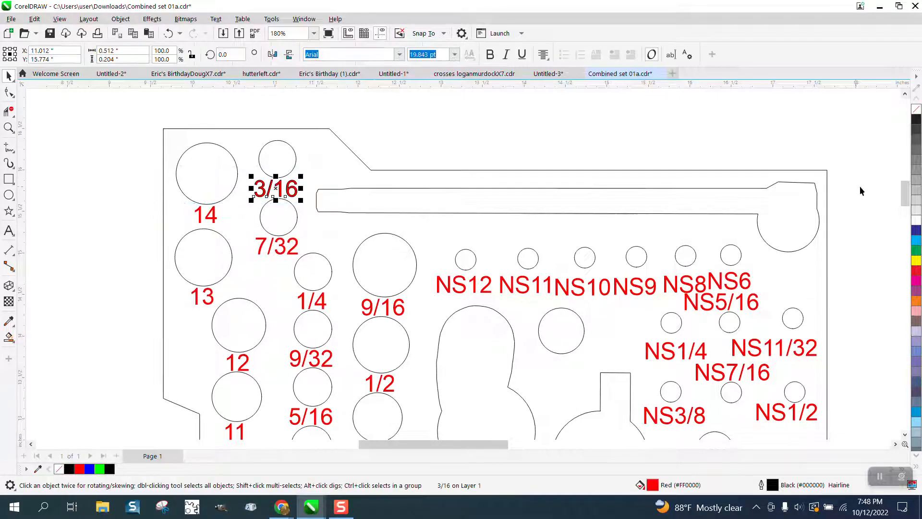
pyautogui.rightClick(916, 111)
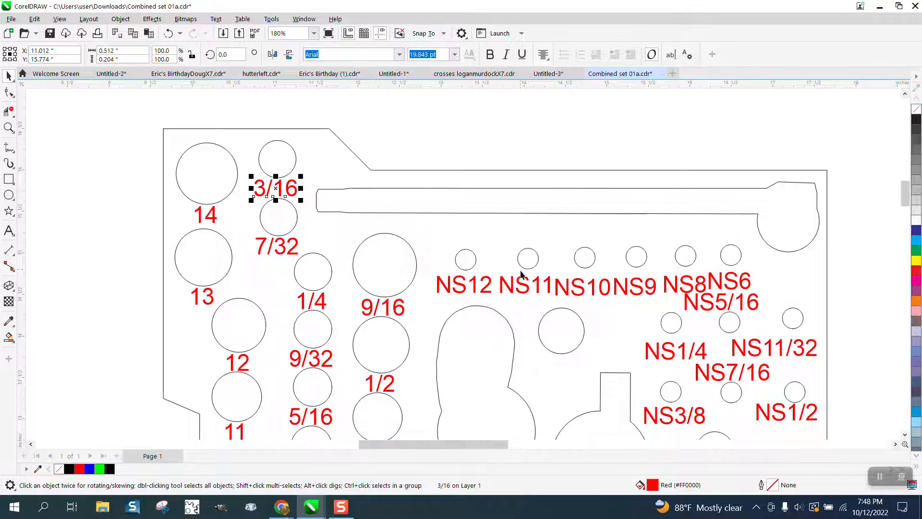
# Move the NS8 and NS10 labels from below to above their holes to separate them from neighbouring labels
pyautogui.click(675, 290)
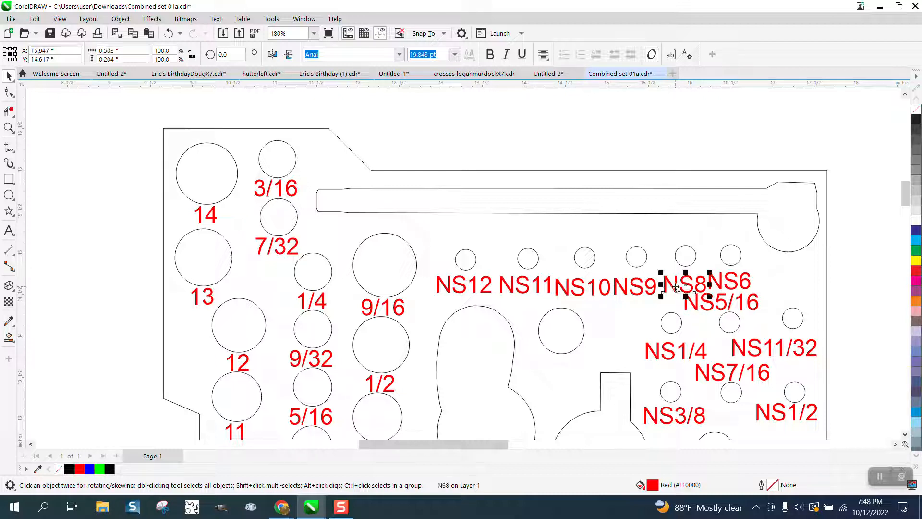
pyautogui.moveTo(687, 287); pyautogui.dragTo(688, 236)
pyautogui.click(593, 290)
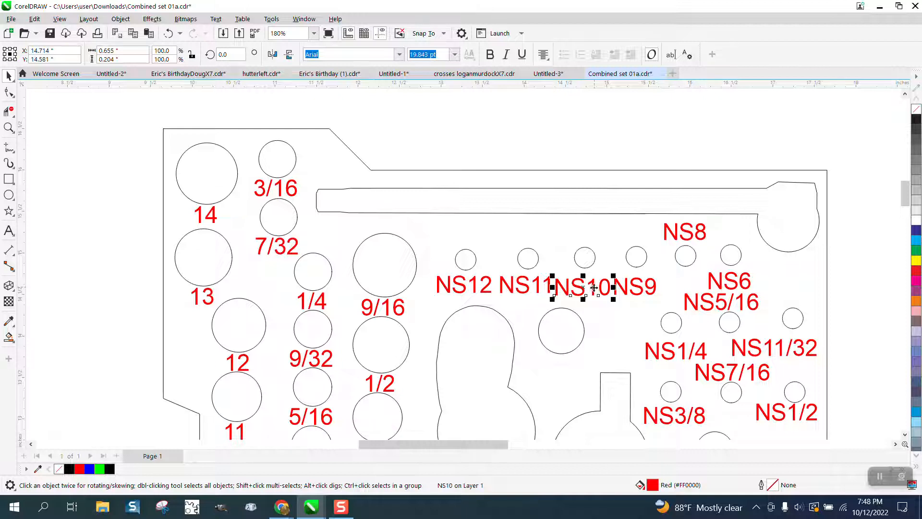
pyautogui.moveTo(586, 290); pyautogui.dragTo(584, 235)
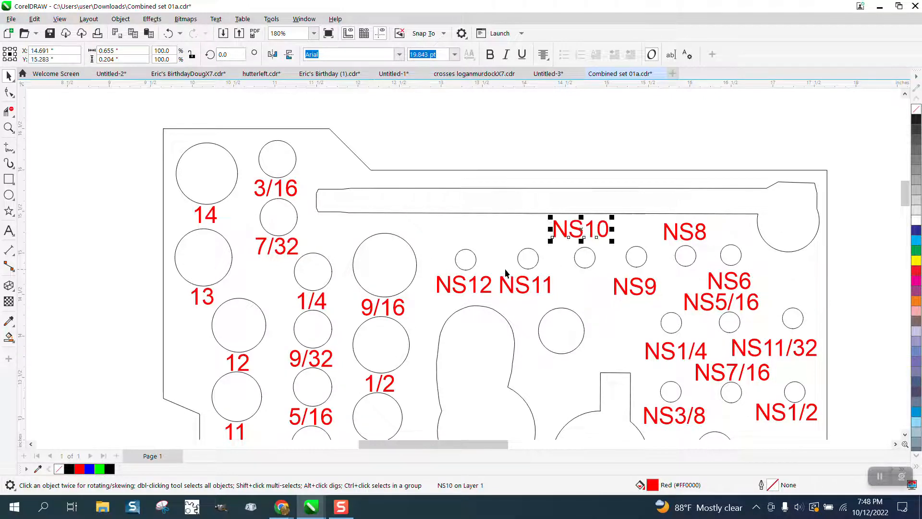
# Move the NS12 label from below to above its hole to separate it from the NS11 label
pyautogui.click(465, 285)
pyautogui.moveTo(464, 285); pyautogui.dragTo(466, 232)
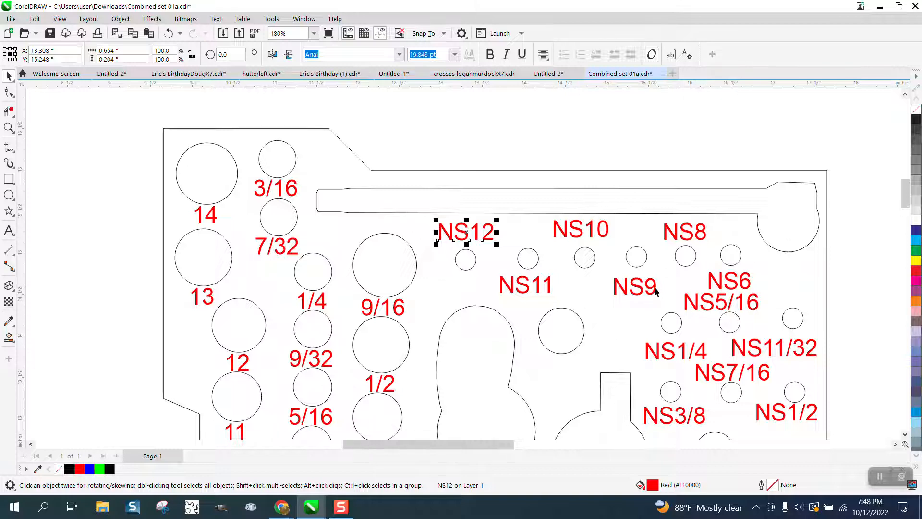
pyautogui.scroll(-1, 655, 288)
pyautogui.scroll(-3, 595, 300)
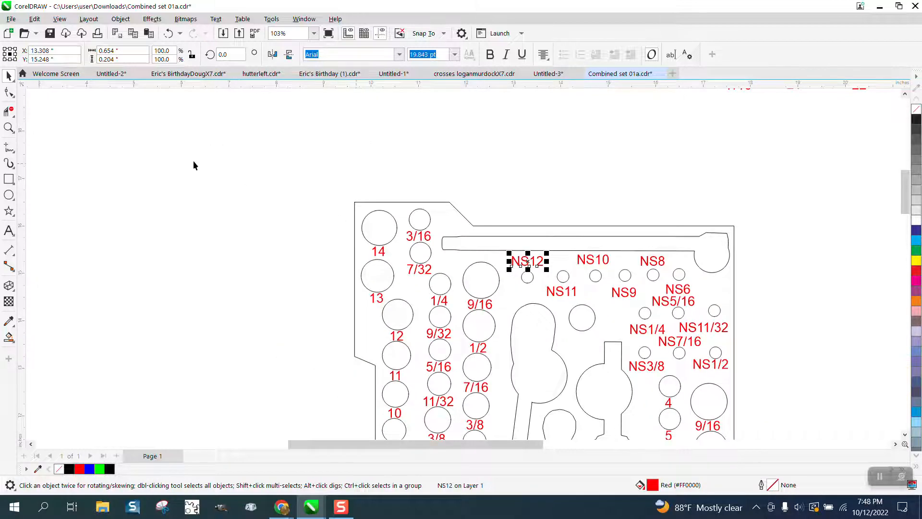
# Examine the whole labelled panel, the remaining unlabelled panels and the loose red labels above the page
pyautogui.click(10, 113)
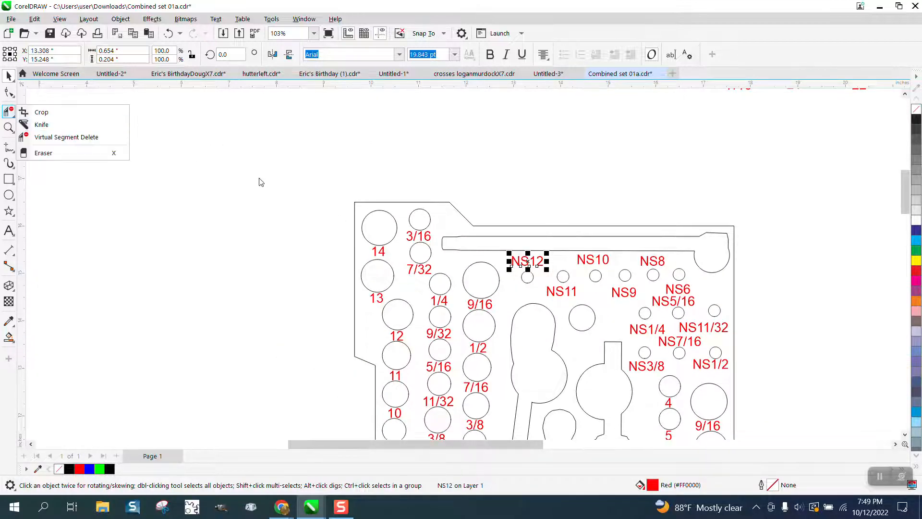
pyautogui.click(9, 128)
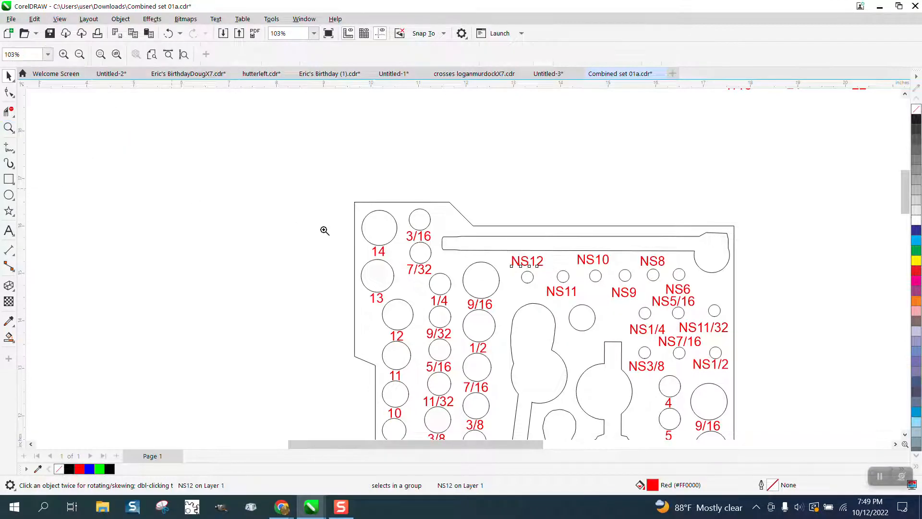
pyautogui.scroll(-3, 324, 231)
pyautogui.scroll(4, 556, 418)
pyautogui.scroll(-3, 500, 331)
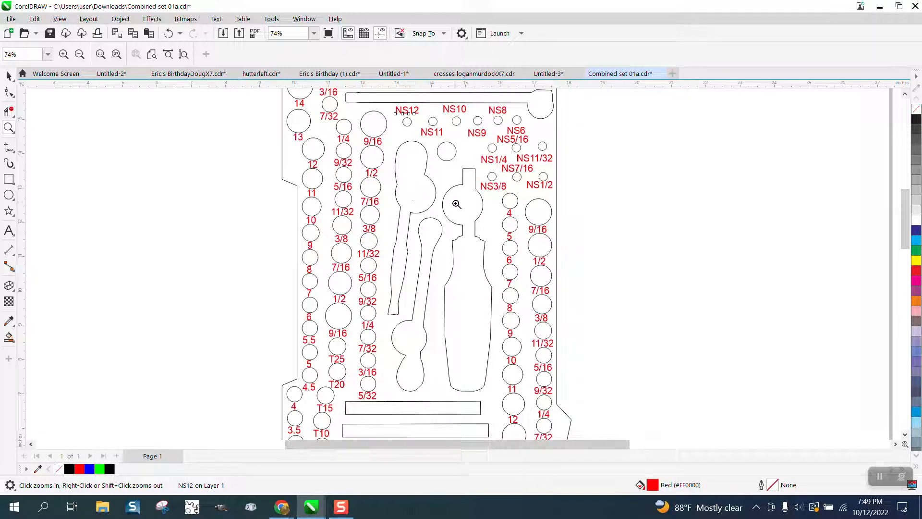
pyautogui.scroll(-2, 469, 205)
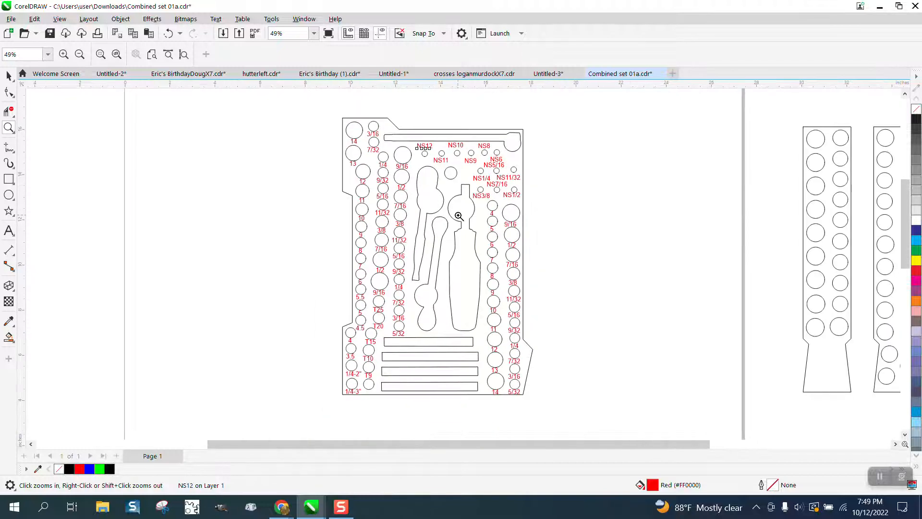
pyautogui.scroll(-2, 382, 307)
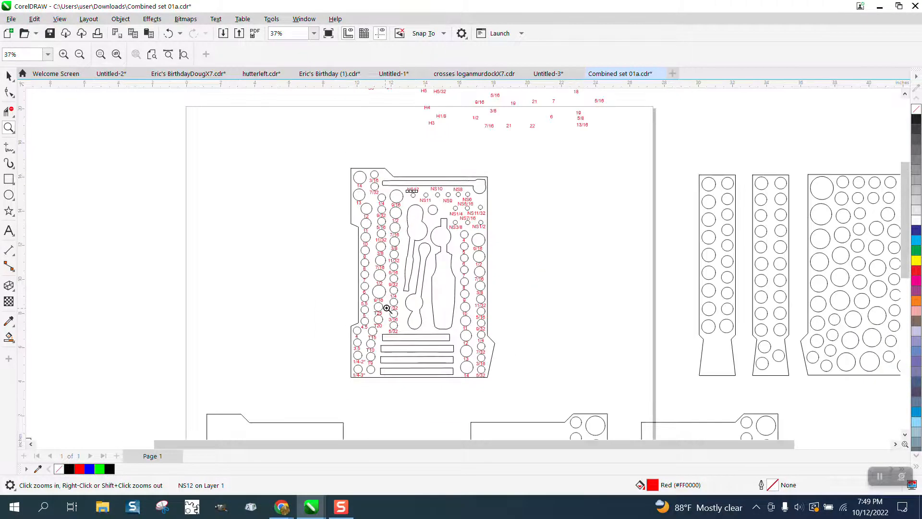
pyautogui.scroll(-1, 384, 302)
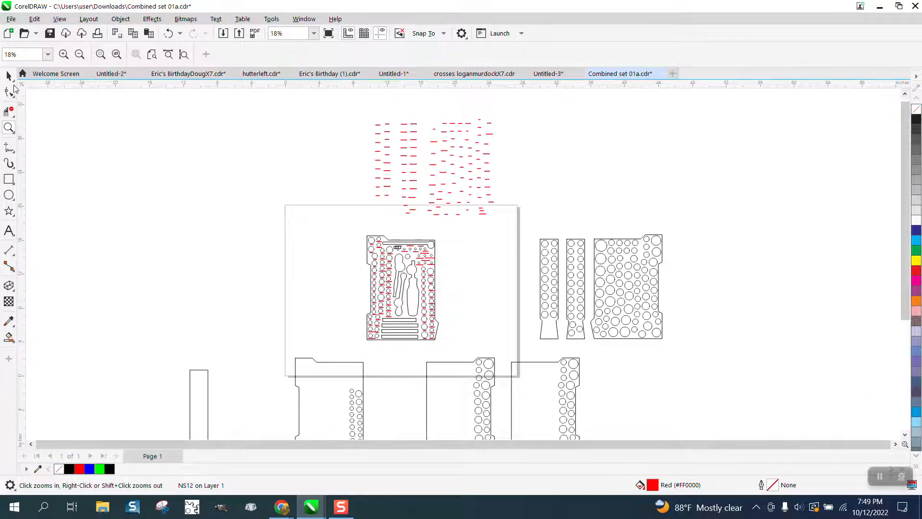
# Group the first two columns of loose red labels and move the labelled tool panel off the page's left side
pyautogui.click(8, 76)
pyautogui.moveTo(325, 219); pyautogui.dragTo(456, 345)
pyautogui.moveTo(370, 118); pyautogui.dragTo(396, 209)
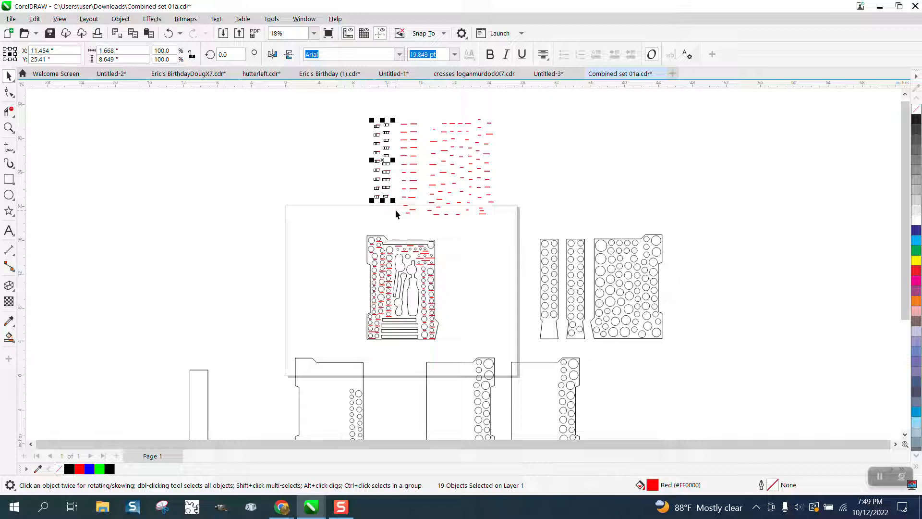
pyautogui.hotkey('ctrl', 'g')
pyautogui.moveTo(390, 252); pyautogui.dragTo(222, 241)
# Move the label group onto the page, place the first narrow panel over it and group the panel's outline and holes
pyautogui.click(388, 163)
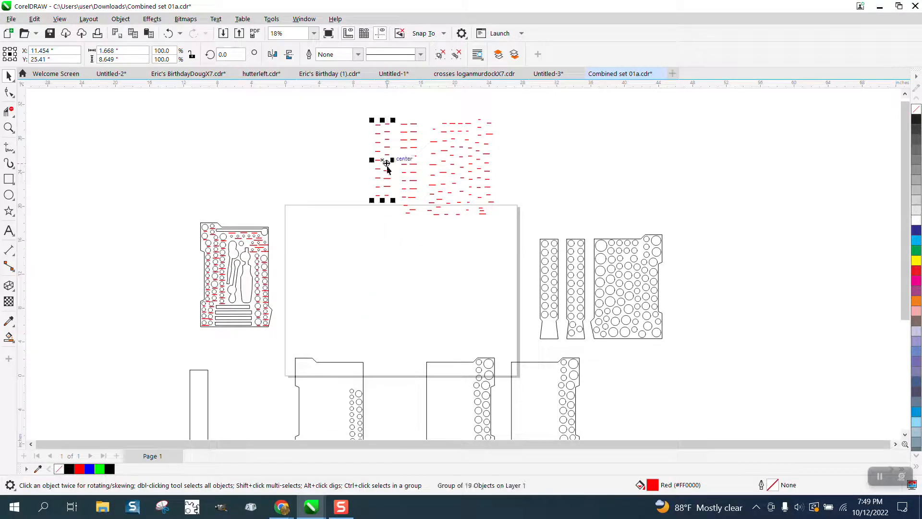
pyautogui.moveTo(387, 166); pyautogui.dragTo(407, 295)
pyautogui.moveTo(530, 206); pyautogui.dragTo(537, 293)
pyautogui.moveTo(561, 344); pyautogui.dragTo(410, 322)
pyautogui.hotkey('ctrl', 'g')
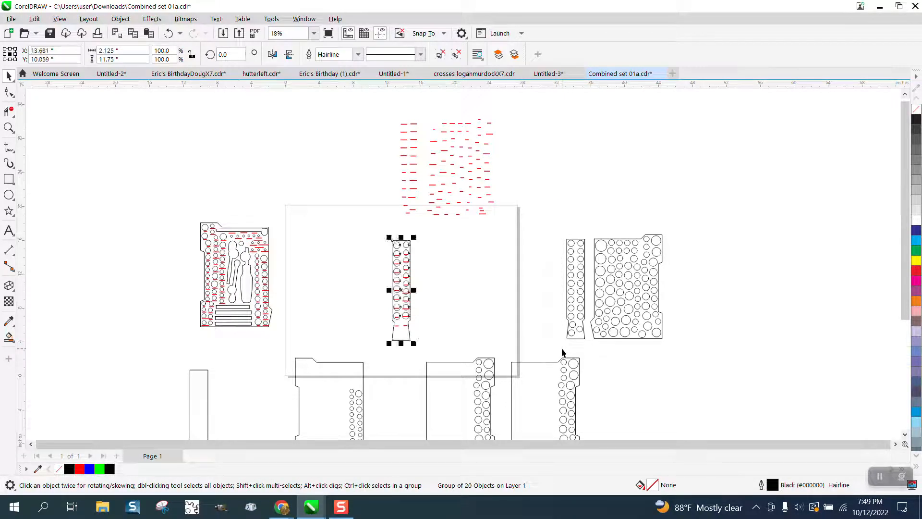
# Nudge the narrow panel down and slightly left to X 13.611, Y 9.359 inches so each label sits centred below its hole
pyautogui.click(8, 128)
pyautogui.moveTo(366, 234); pyautogui.dragTo(486, 364)
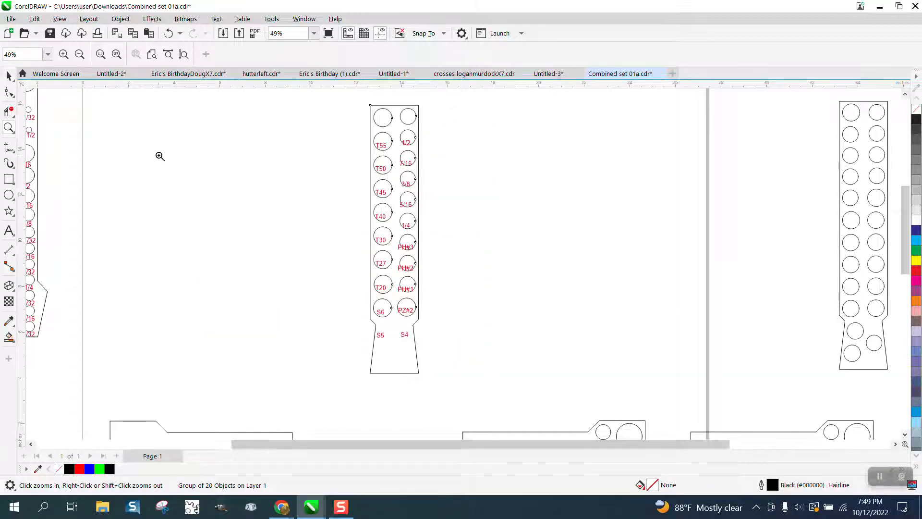
pyautogui.click(9, 76)
pyautogui.click(442, 291)
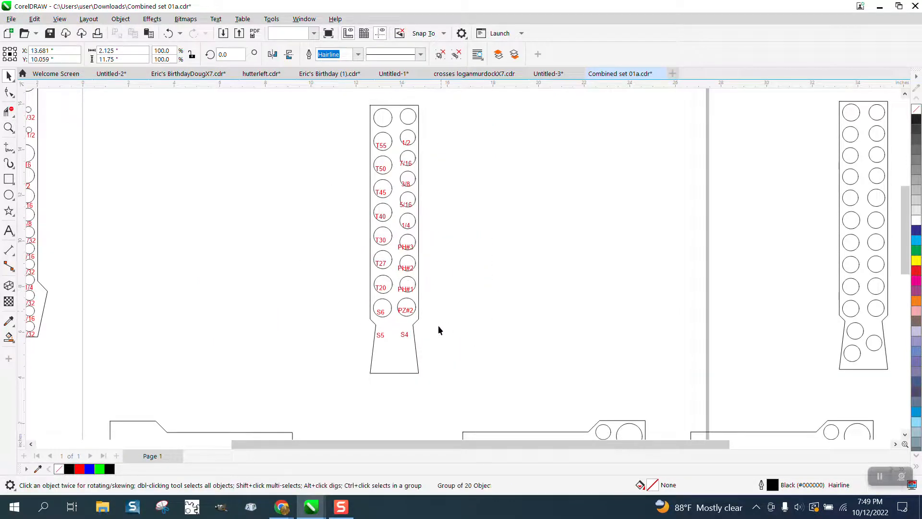
pyautogui.click(423, 374)
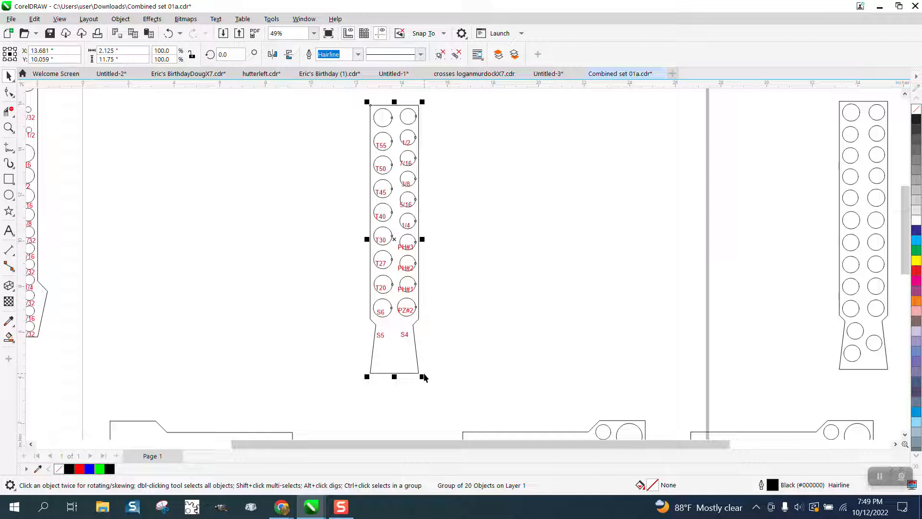
pyautogui.press('Down')
pyautogui.press('Down')
pyautogui.press('Down')
pyautogui.press('Down')
pyautogui.press('Down')
pyautogui.press('Down')
pyautogui.press('Down')
pyautogui.press('Down')
pyautogui.press('Down')
pyautogui.press('Down')
pyautogui.press('Down')
pyautogui.press('Down')
pyautogui.press('Down')
pyautogui.press('Down')
pyautogui.press('Down')
pyautogui.press('Down')
pyautogui.press('Down')
pyautogui.press('Down')
pyautogui.press('Down')
pyautogui.press('Down')
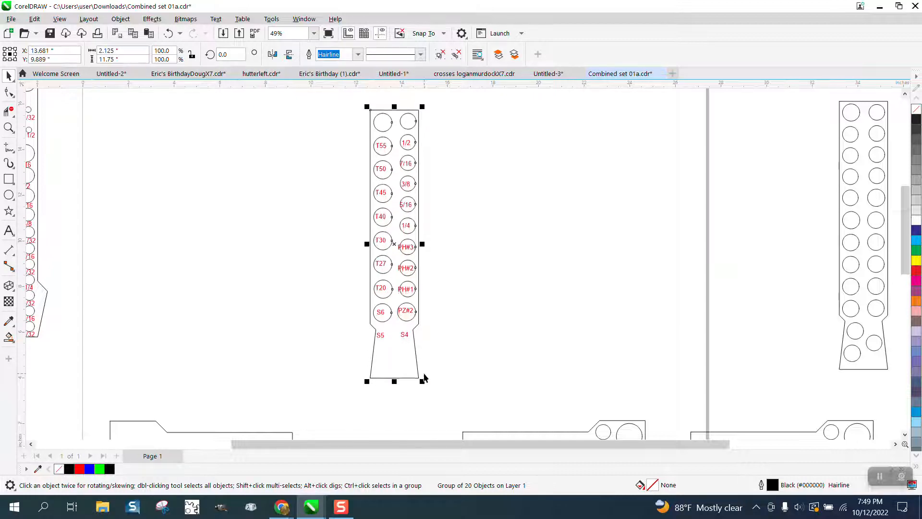
pyautogui.press('Down')
pyautogui.press('Down')
pyautogui.press('Down')
pyautogui.press('Down')
pyautogui.press('Down')
pyautogui.press('Down')
pyautogui.press('Down')
pyautogui.press('Down')
pyautogui.press('Down')
pyautogui.press('Down')
pyautogui.press('Down')
pyautogui.press('Down')
pyautogui.press('Down')
pyautogui.press('Down')
pyautogui.press('Down')
pyautogui.press('Down')
pyautogui.press('Down')
pyautogui.press('Down')
pyautogui.press('Down')
pyautogui.press('Down')
pyautogui.press('Down')
pyautogui.press('Down')
pyautogui.press('Left')
pyautogui.press('Left')
pyautogui.press('Left')
pyautogui.press('Left')
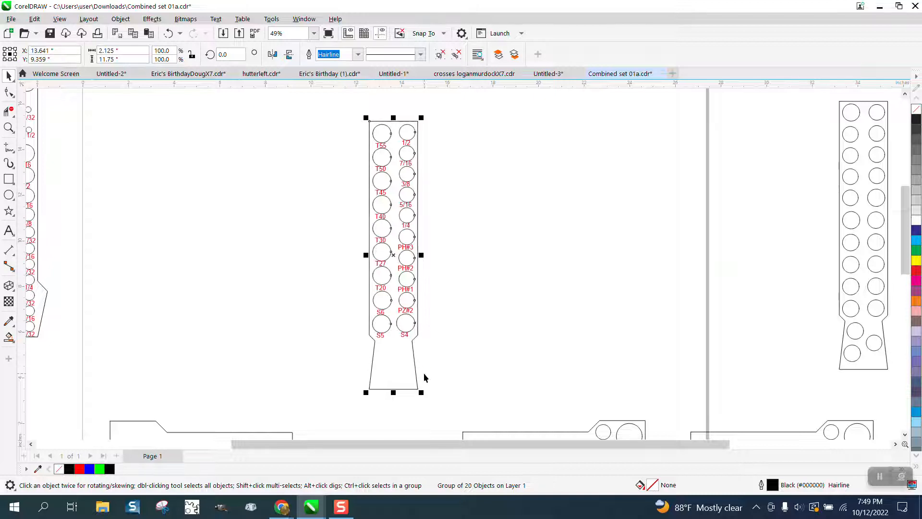
pyautogui.press('Left')
pyautogui.press('Left')
pyautogui.press('Left')
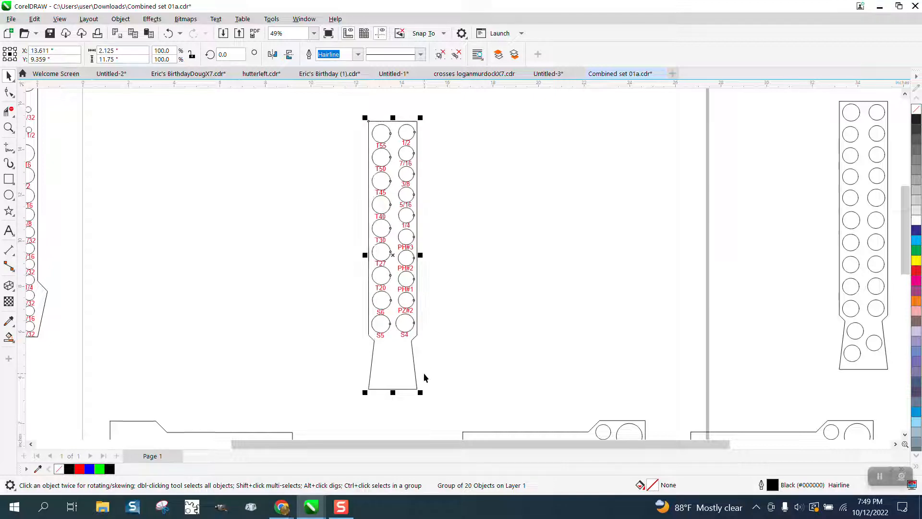
# Check the label alignment on the narrow panel up close, then the overall layout and the labelled tool panel
pyautogui.click(8, 127)
pyautogui.moveTo(363, 123); pyautogui.dragTo(474, 193)
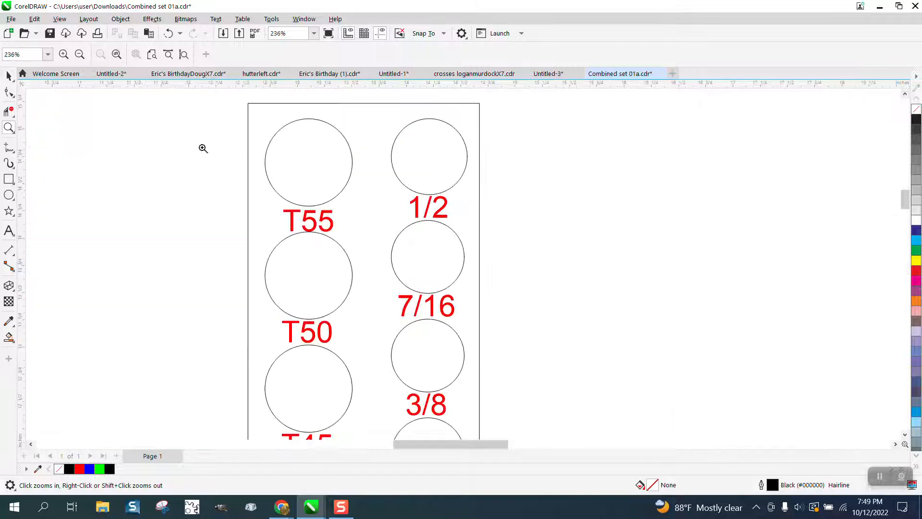
pyautogui.click(9, 75)
pyautogui.scroll(-8, 323, 113)
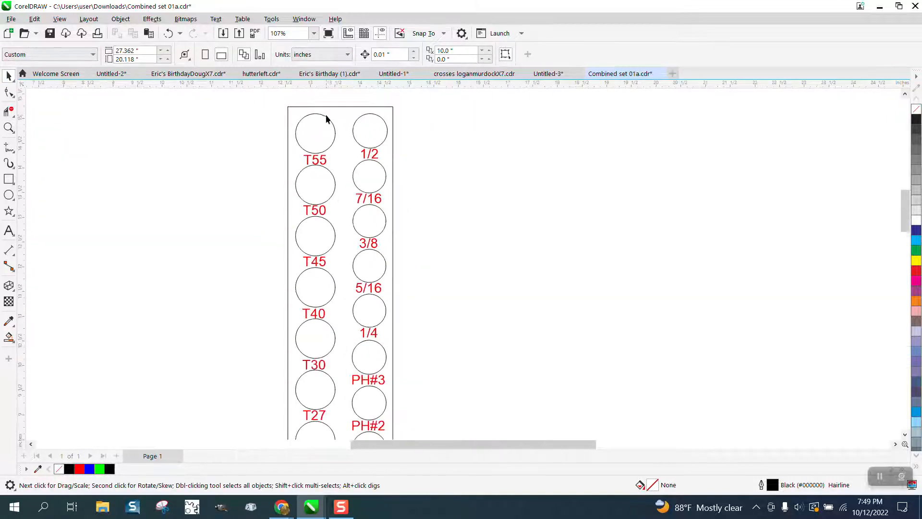
pyautogui.scroll(-1, 446, 200)
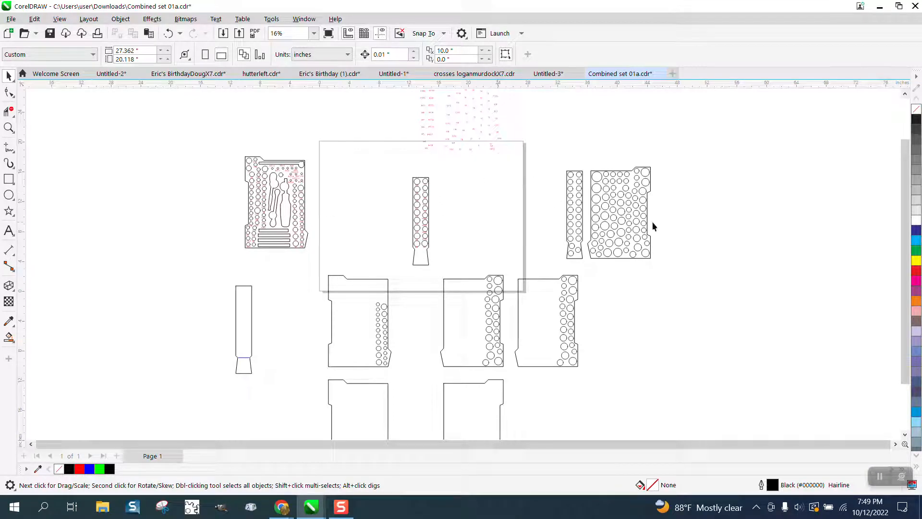
pyautogui.scroll(-1, 470, 210)
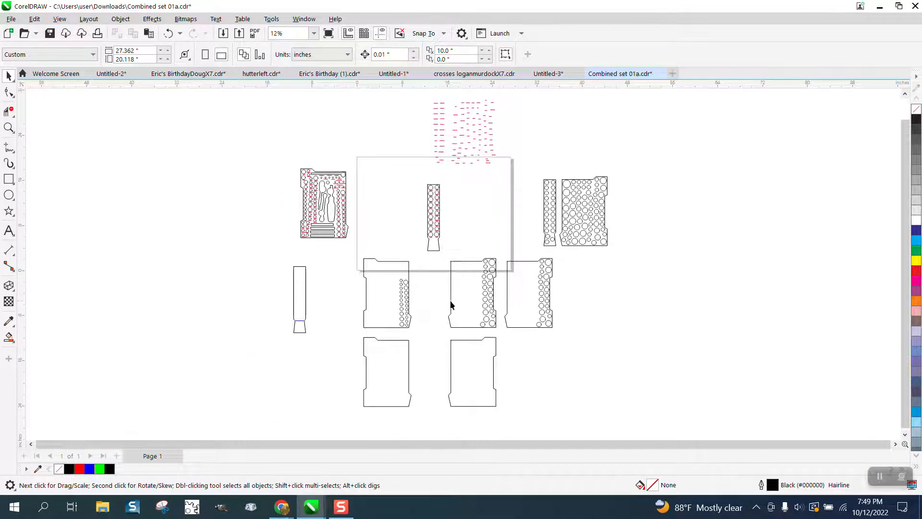
pyautogui.click(8, 127)
pyautogui.moveTo(296, 161); pyautogui.dragTo(402, 264)
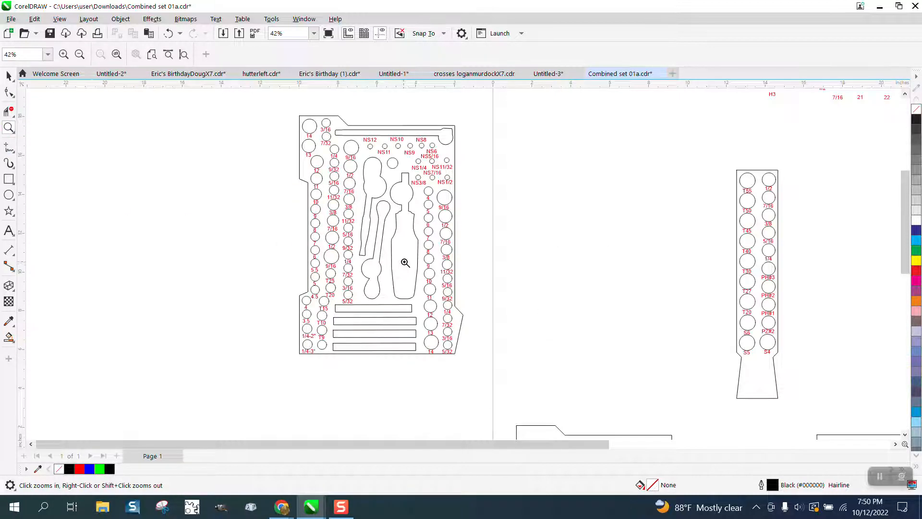